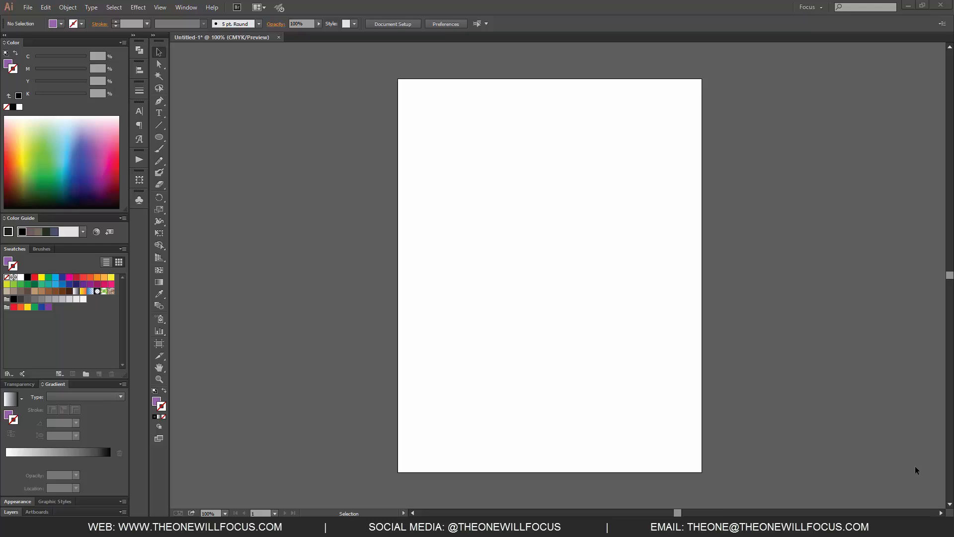
# Draw a closed irregular shape about 5.7 in wide and 5.8 in tall across the middle of the artboard with the Pen tool
pyautogui.click(473, 171)
pyautogui.press('p')
pyautogui.click(462, 287)
pyautogui.click(501, 237)
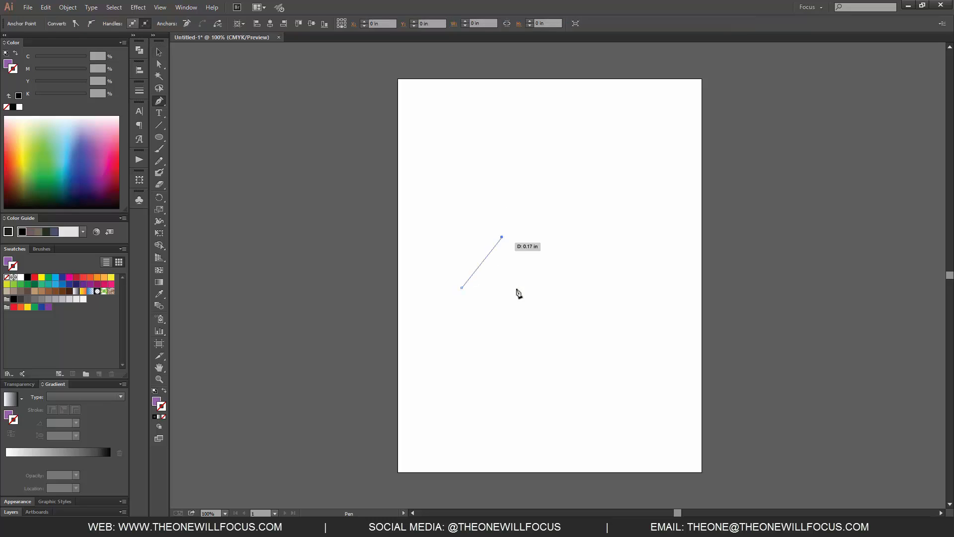
pyautogui.click(516, 287)
pyautogui.click(567, 213)
pyautogui.click(618, 181)
pyautogui.click(648, 215)
pyautogui.click(625, 295)
pyautogui.click(609, 382)
pyautogui.click(560, 374)
pyautogui.click(548, 312)
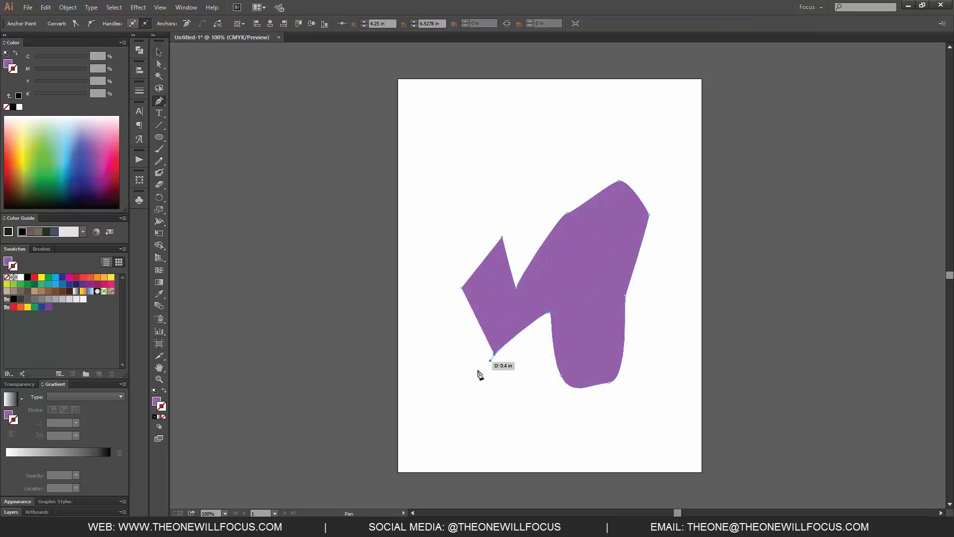
pyautogui.click(478, 370)
pyautogui.click(482, 296)
pyautogui.click(444, 322)
pyautogui.click(461, 287)
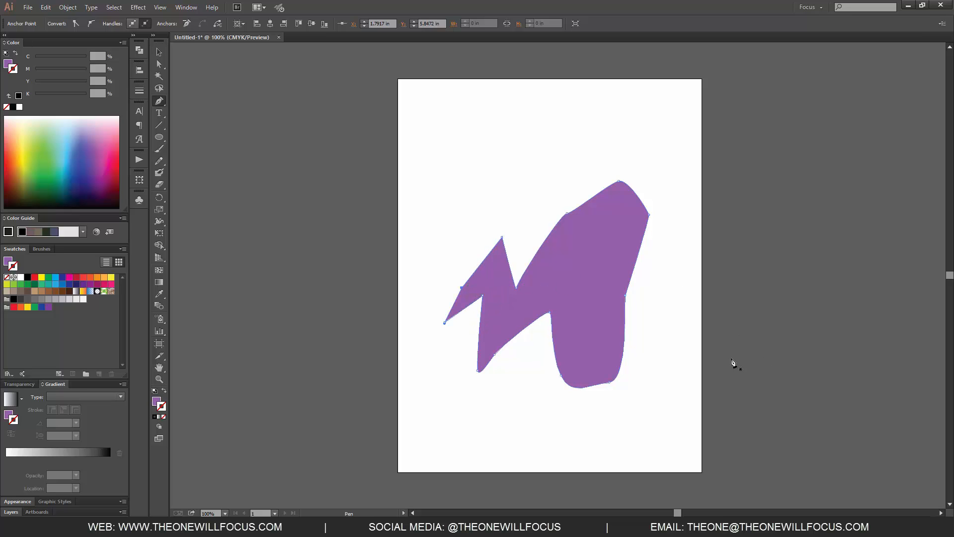
pyautogui.press('v')
pyautogui.click(662, 423)
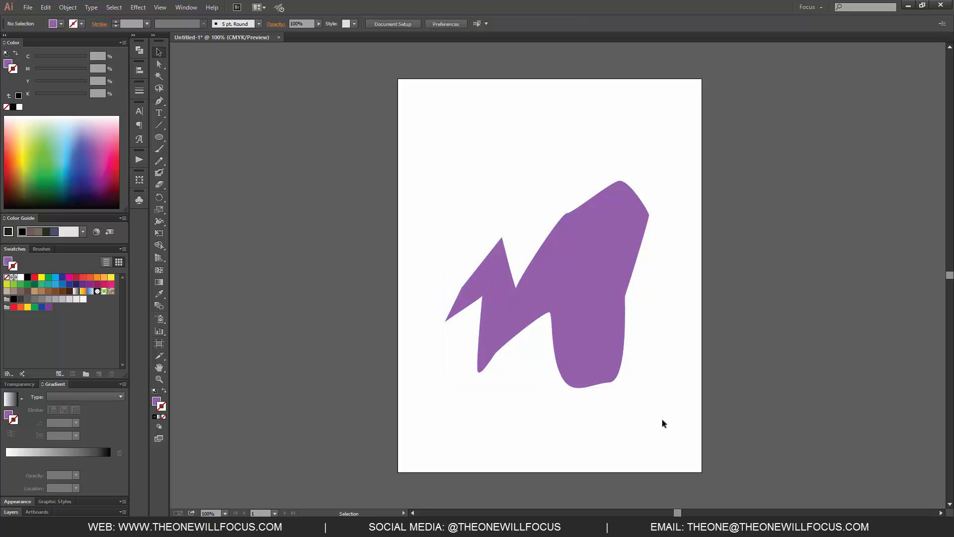
# Draw a rectangle about 4.1 x 4.9 in over most of the irregular shape
pyautogui.press('m')
pyautogui.moveTo(454, 178); pyautogui.dragTo(601, 353)
pyautogui.press('v')
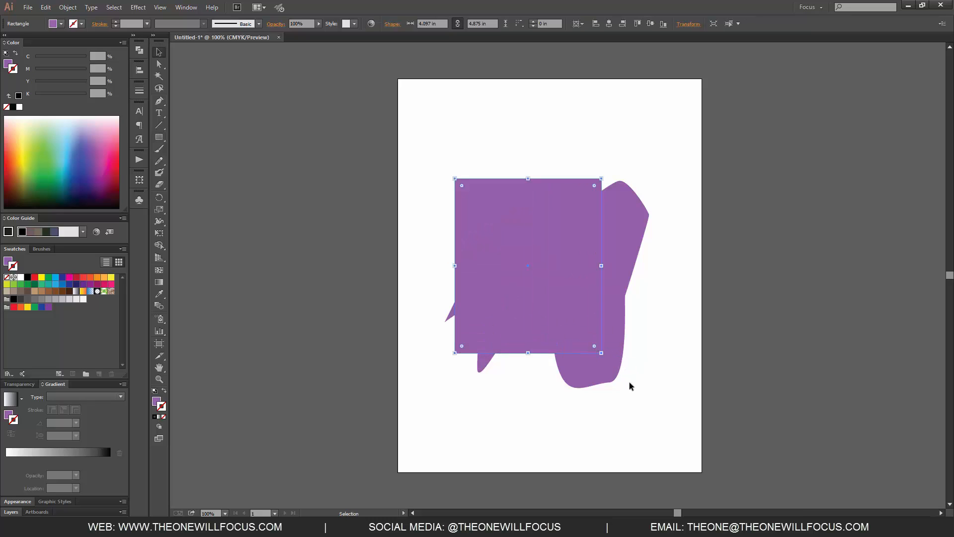
# Make a clipping mask from the rectangle and the irregular shape beneath it, and deselect the result
pyautogui.moveTo(683, 451); pyautogui.dragTo(417, 147)
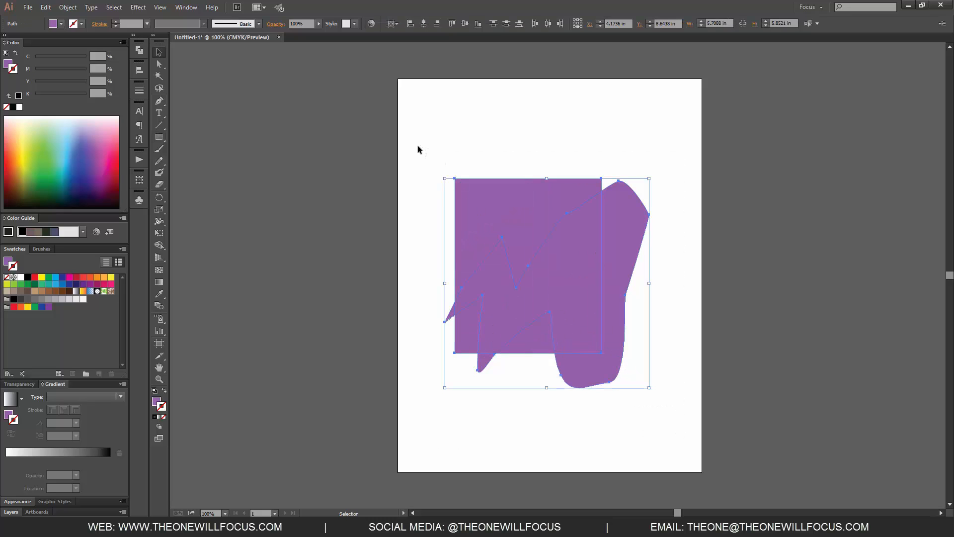
pyautogui.click(68, 7)
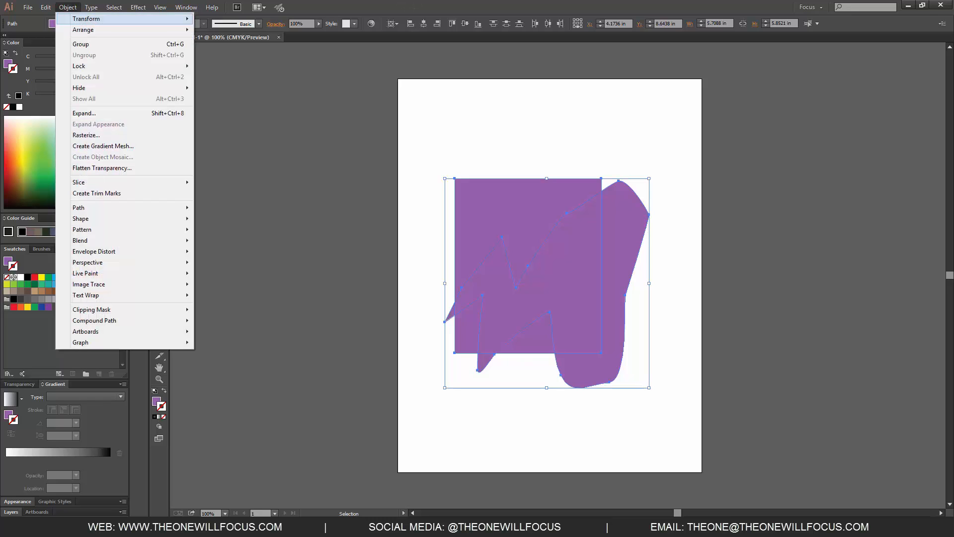
pyautogui.moveTo(124, 310)
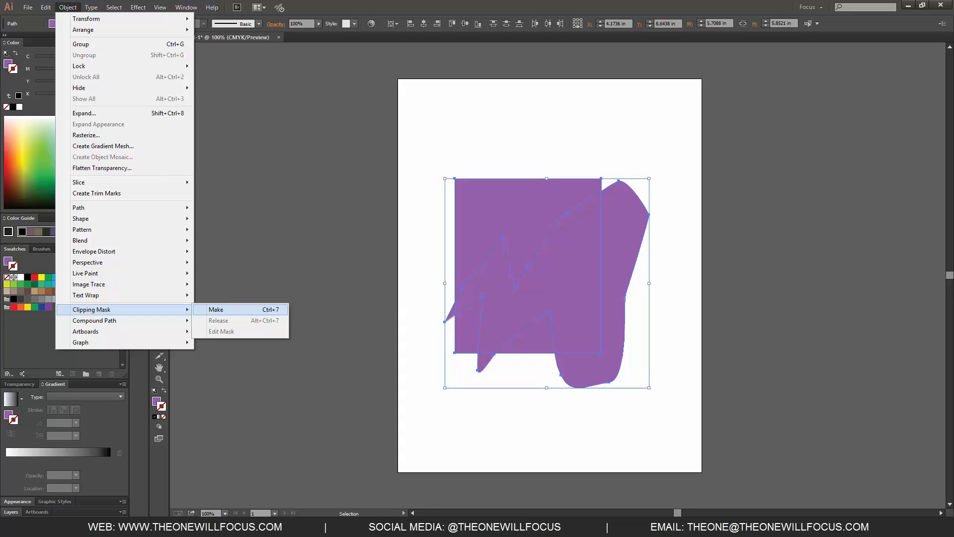
pyautogui.click(260, 310)
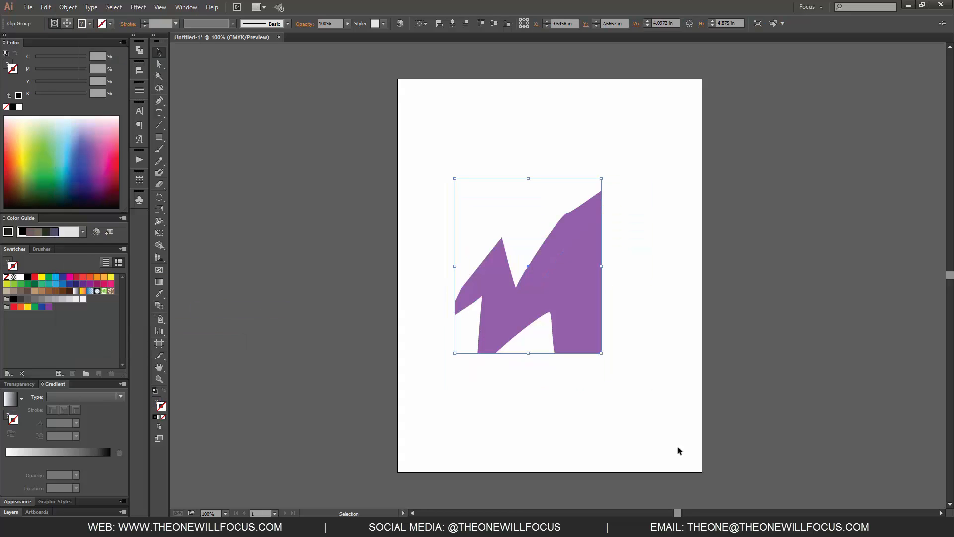
pyautogui.click(630, 376)
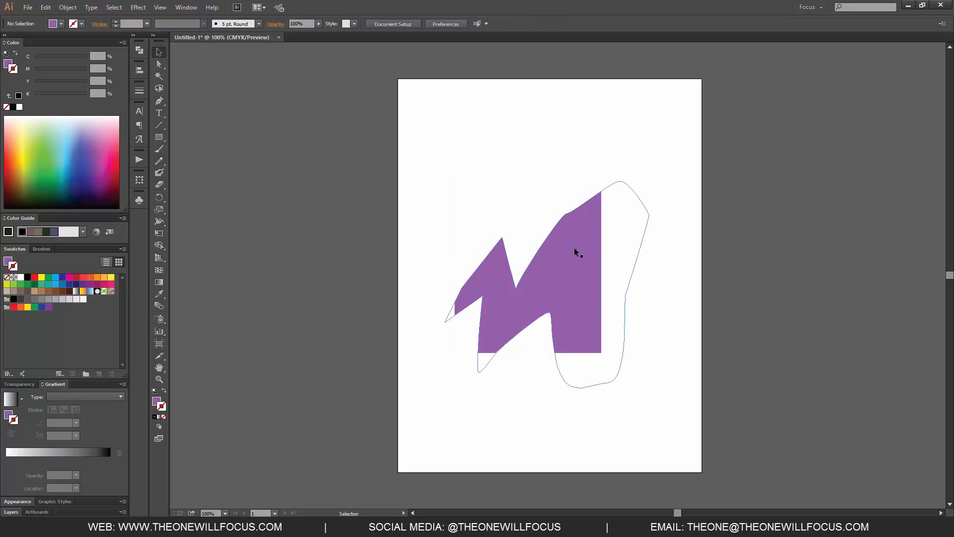
# Isolate the irregular path inside the clip group for editing
pyautogui.click(594, 313)
pyautogui.doubleClick(594, 317)
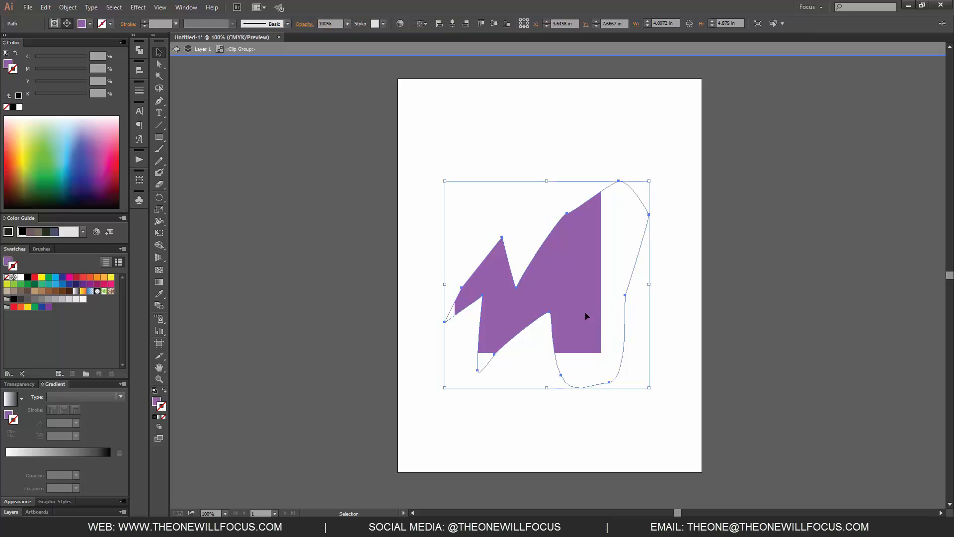
pyautogui.doubleClick(550, 312)
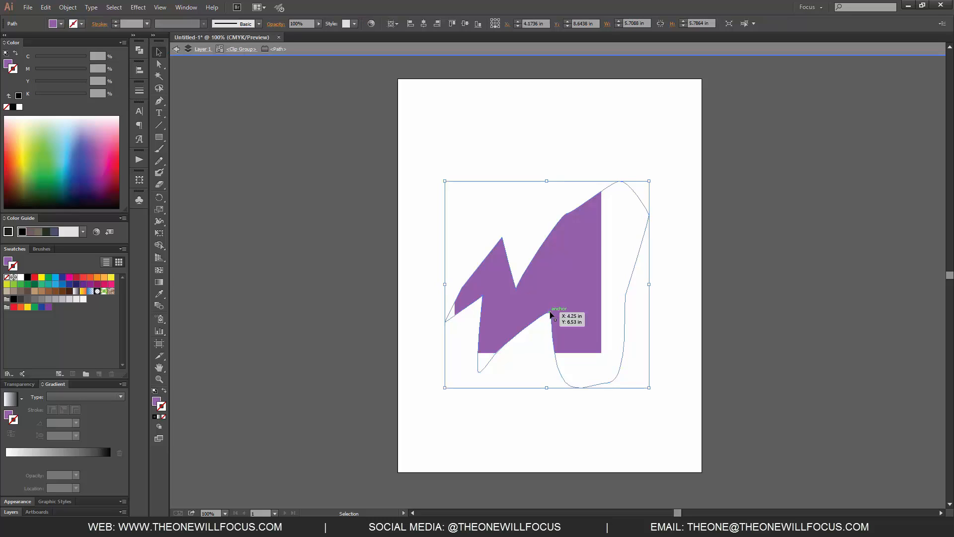
pyautogui.click(685, 252)
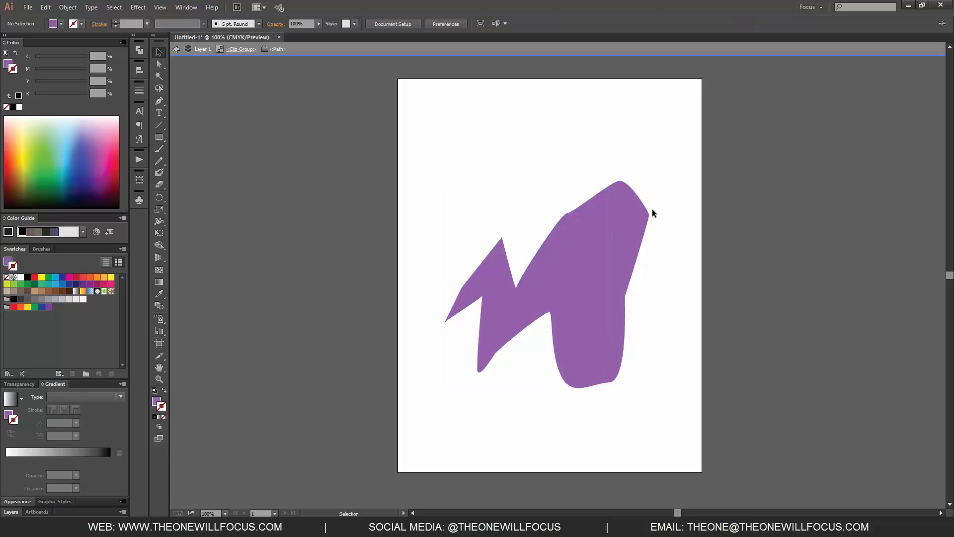
# Move the anchor point on the path's right edge inward to form a deep notch, and exit isolation mode
pyautogui.press('a')
pyautogui.moveTo(625, 297); pyautogui.dragTo(541, 279)
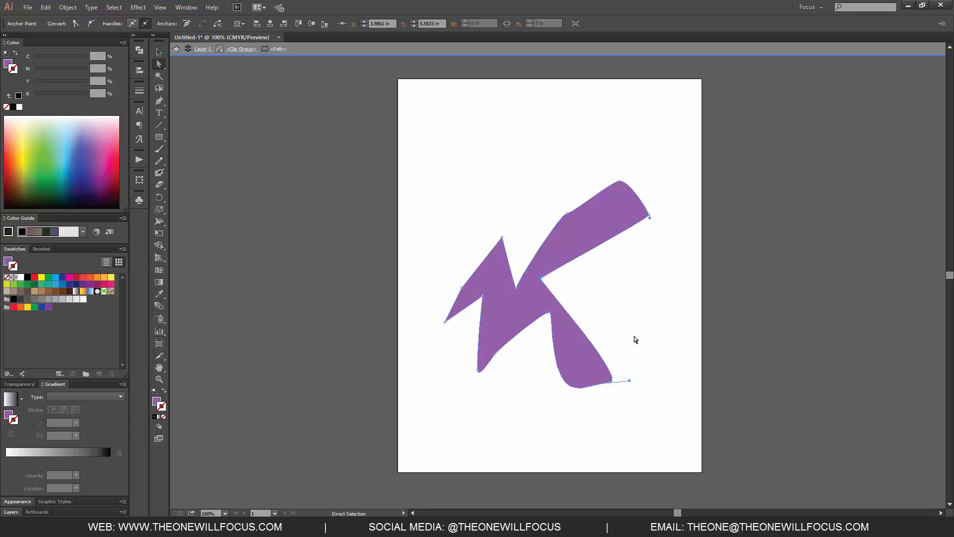
pyautogui.doubleClick(675, 318)
pyautogui.click(661, 322)
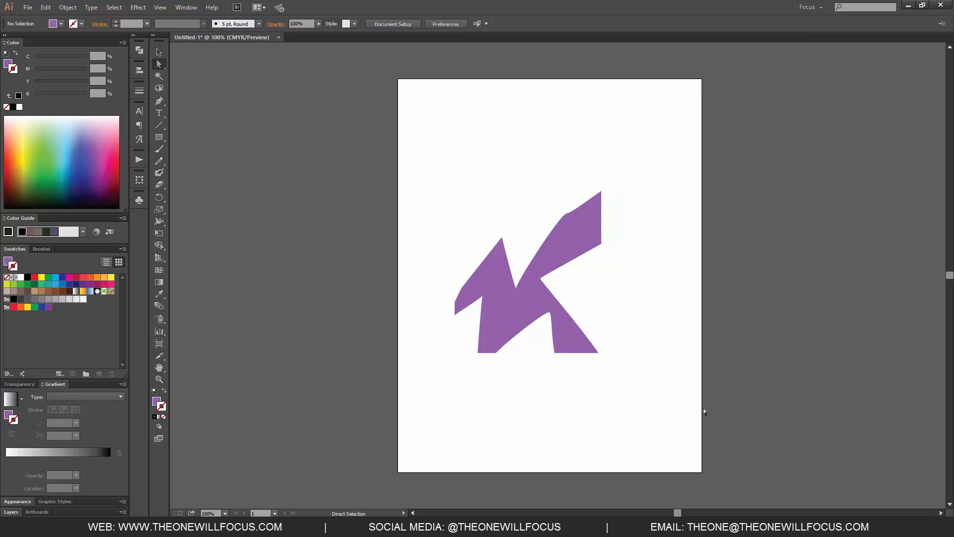
# Delete the clip group and draw a new closed irregular shape across the middle of the artboard with the Pen tool
pyautogui.hotkey('ctrl', 'a')
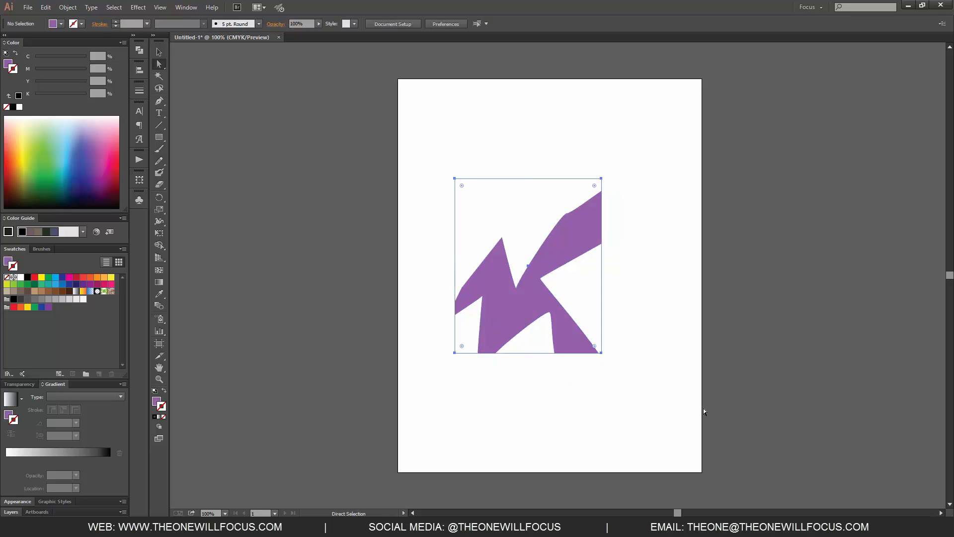
pyautogui.press('Delete')
pyautogui.press('p')
pyautogui.click(457, 288)
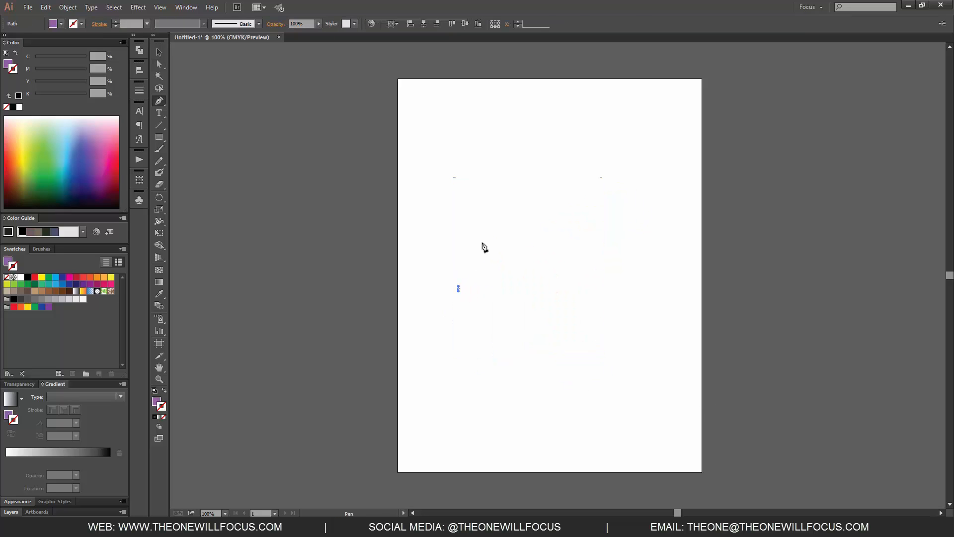
pyautogui.click(495, 230)
pyautogui.click(499, 285)
pyautogui.click(549, 236)
pyautogui.click(583, 222)
pyautogui.moveTo(646, 324); pyautogui.dragTo(651, 338)
pyautogui.moveTo(624, 414); pyautogui.dragTo(628, 415)
pyautogui.moveTo(606, 351); pyautogui.dragTo(602, 346)
pyautogui.click(553, 293)
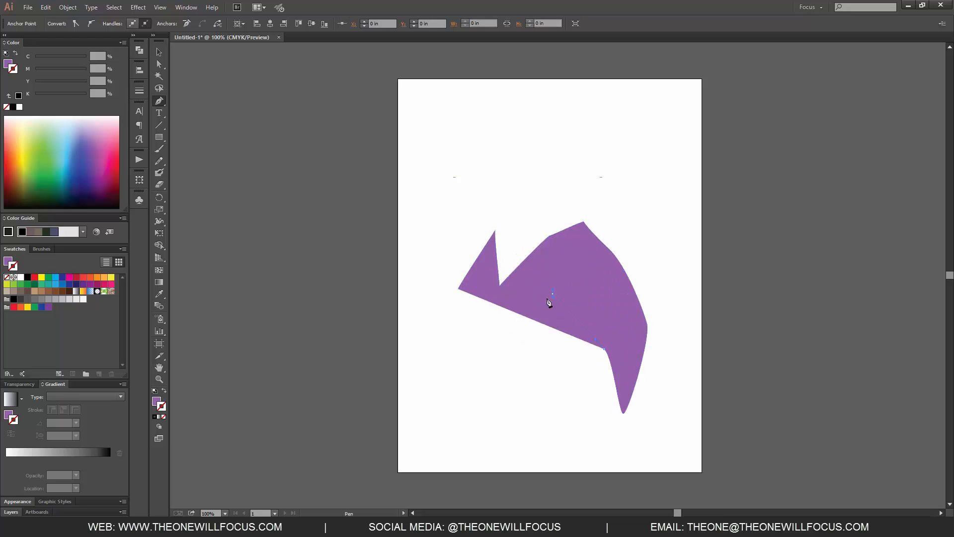
pyautogui.click(524, 370)
pyautogui.moveTo(523, 411); pyautogui.dragTo(520, 408)
pyautogui.click(477, 349)
pyautogui.moveTo(513, 300); pyautogui.dragTo(510, 299)
pyautogui.moveTo(432, 342); pyautogui.dragTo(428, 343)
pyautogui.click(428, 288)
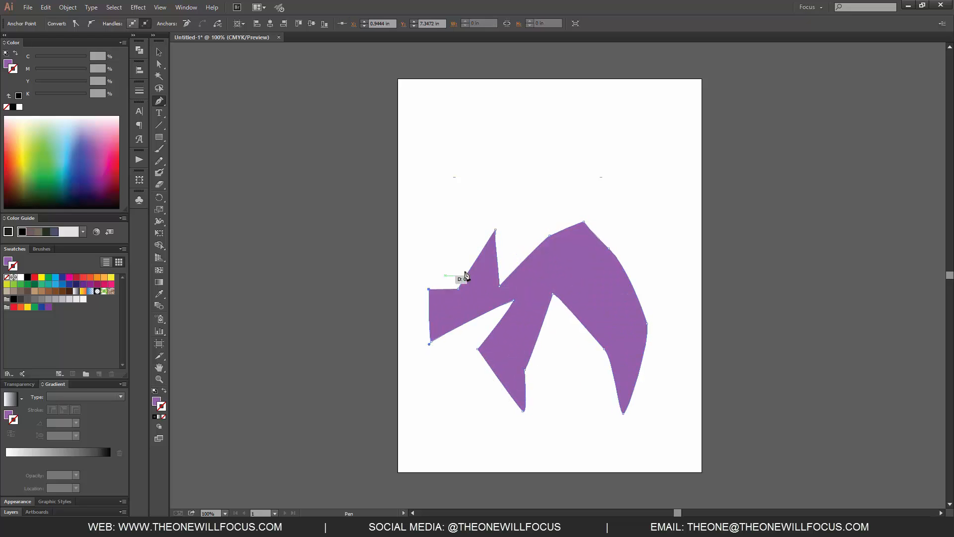
pyautogui.click(457, 289)
# Draw a second closed irregular shape, about 6 x 5.8 in, overlapping the upper part of the first with the Pen tool
pyautogui.click(531, 279)
pyautogui.click(588, 290)
pyautogui.click(579, 368)
pyautogui.moveTo(649, 306); pyautogui.dragTo(644, 305)
pyautogui.moveTo(694, 257); pyautogui.dragTo(687, 254)
pyautogui.moveTo(640, 194); pyautogui.dragTo(589, 174)
pyautogui.click(564, 169)
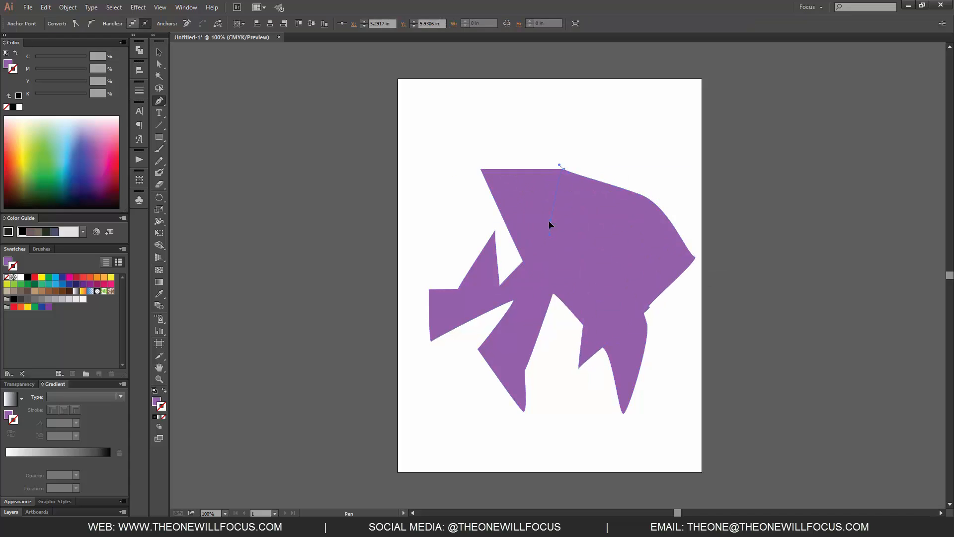
pyautogui.click(549, 226)
pyautogui.click(504, 161)
pyautogui.click(480, 169)
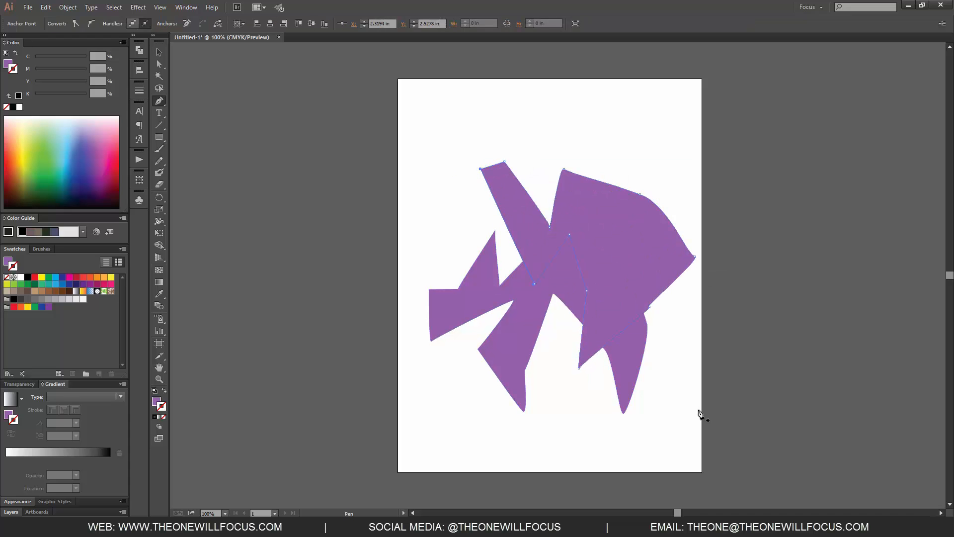
# Draw a rectangle about 6.2 x 7.1 in over most of the two irregular shapes
pyautogui.press('m')
pyautogui.moveTo(425, 128); pyautogui.dragTo(646, 391)
pyautogui.press('v')
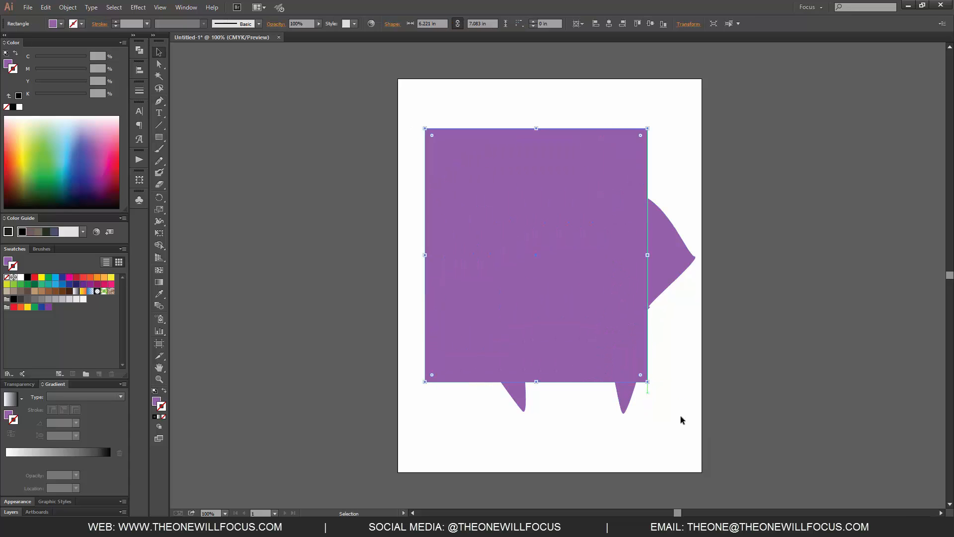
# Make a clipping mask from the rectangle and the two irregular shapes beneath it
pyautogui.moveTo(688, 450); pyautogui.dragTo(419, 133)
pyautogui.press('a')
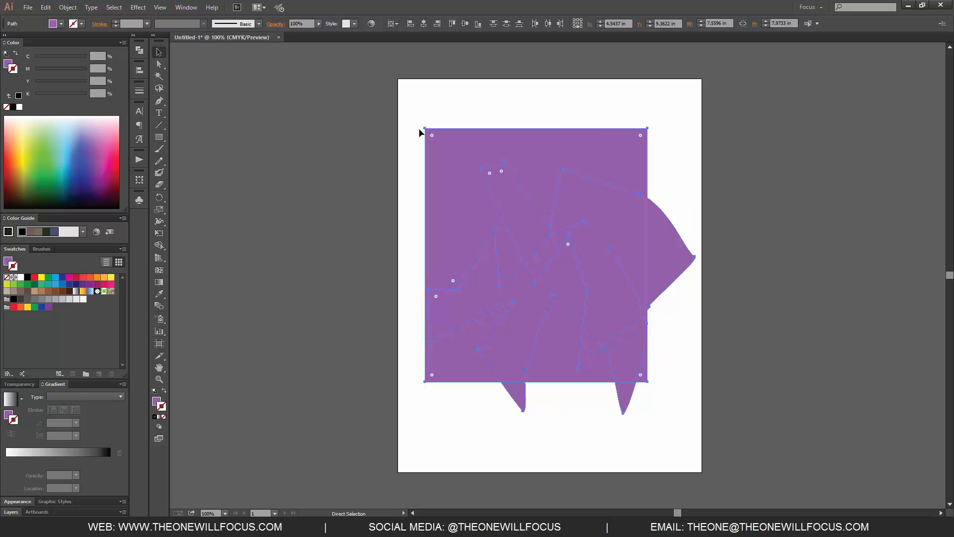
pyautogui.press('v')
pyautogui.hotkey('ctrl', '7')
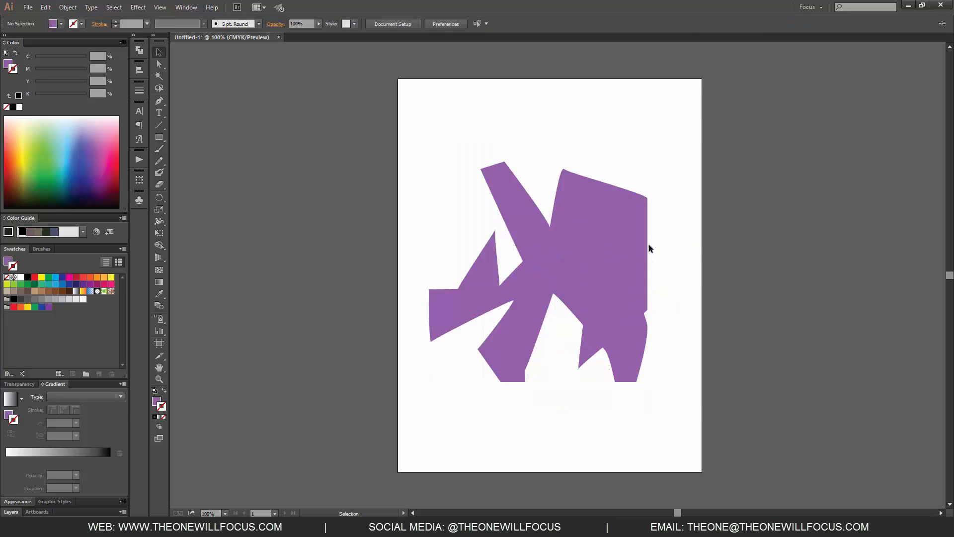
# Isolate the clip group and move its two irregular paths to different positions inside the mask
pyautogui.doubleClick(598, 267)
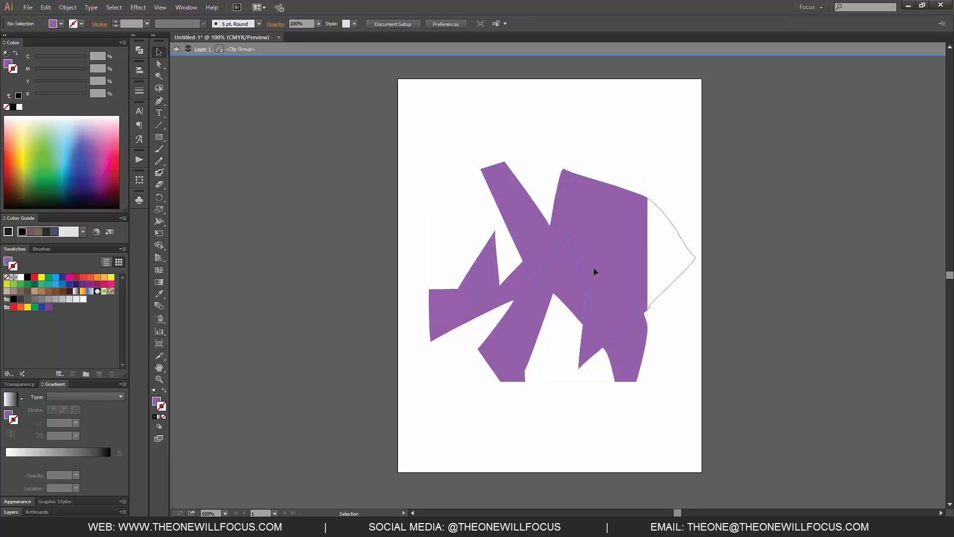
pyautogui.click(593, 268)
pyautogui.moveTo(607, 267); pyautogui.dragTo(672, 267)
pyautogui.moveTo(574, 271); pyautogui.dragTo(551, 288)
pyautogui.moveTo(622, 226); pyautogui.dragTo(595, 204)
pyautogui.moveTo(563, 306); pyautogui.dragTo(610, 284)
pyautogui.moveTo(623, 170); pyautogui.dragTo(590, 213)
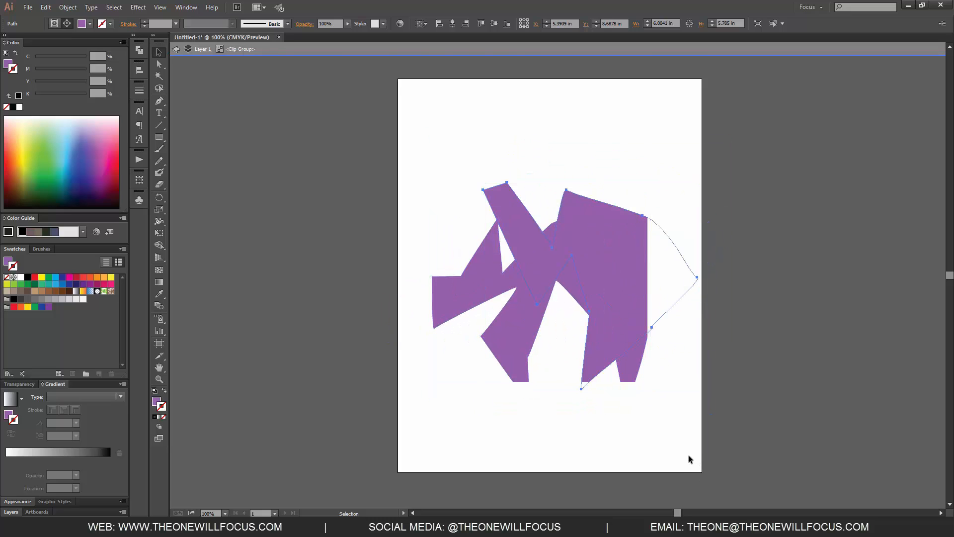
# Exit isolation mode and delete the whole clip group from the artboard
pyautogui.press('Escape')
pyautogui.press('a')
pyautogui.press('v')
pyautogui.hotkey('ctrl', 'a')
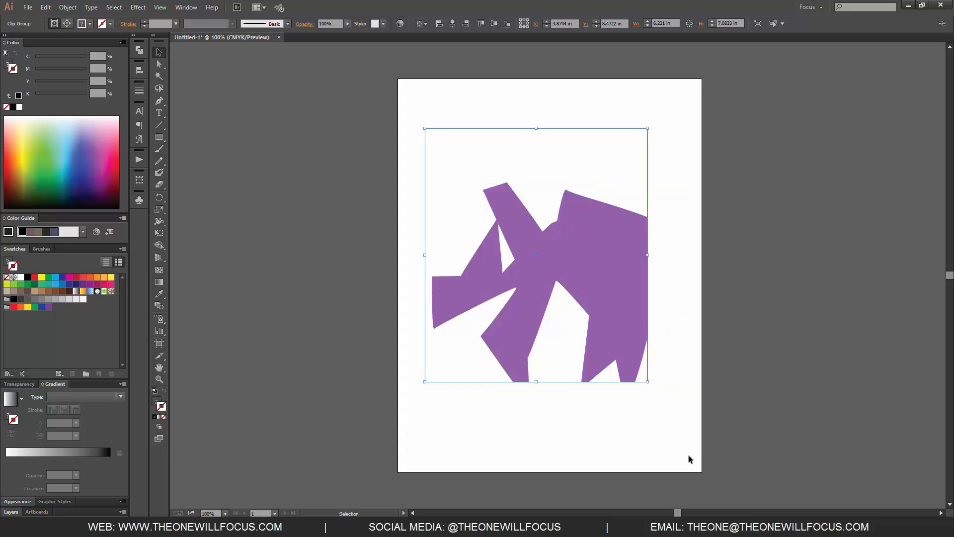
pyautogui.press('Delete')
# Draw a rectangle about 3.9 x 5.4 in in the middle of the artboard
pyautogui.press('p')
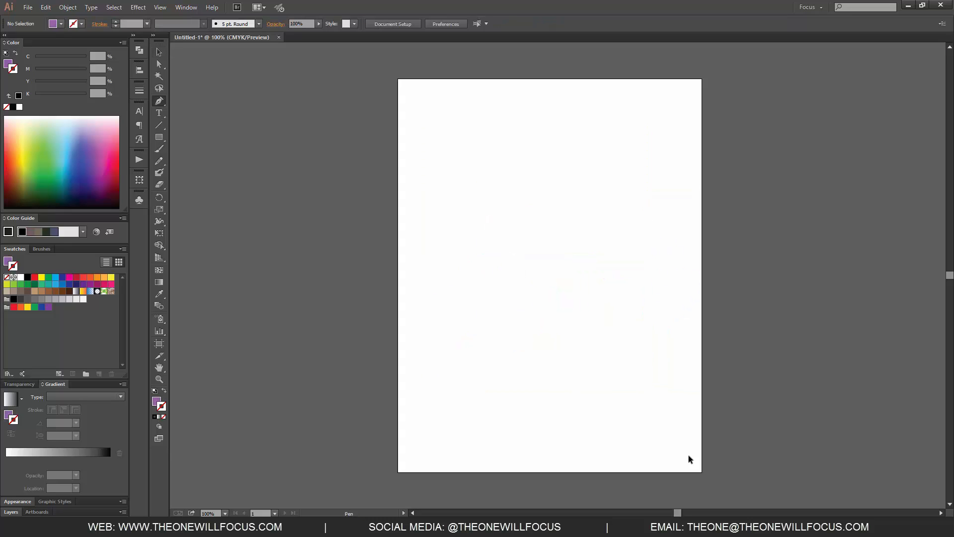
pyautogui.press('m')
pyautogui.moveTo(480, 196); pyautogui.dragTo(617, 401)
# Draw a closed zigzag shape about 5.7 x 8.1 in over the rectangle with the Pen tool, its tips extending past the edges
pyautogui.press('p')
pyautogui.click(439, 338)
pyautogui.click(544, 150)
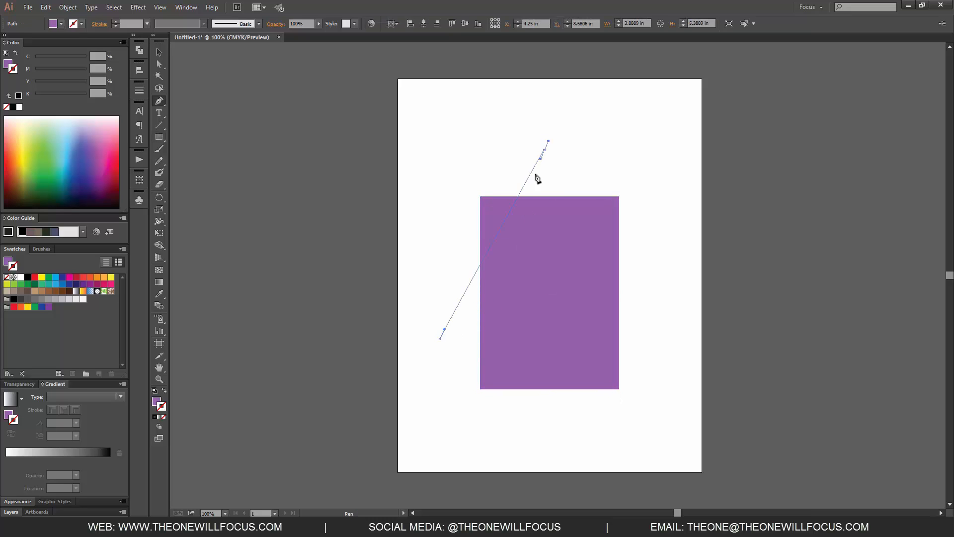
pyautogui.click(507, 353)
pyautogui.click(644, 236)
pyautogui.click(606, 369)
pyautogui.click(519, 441)
pyautogui.click(488, 314)
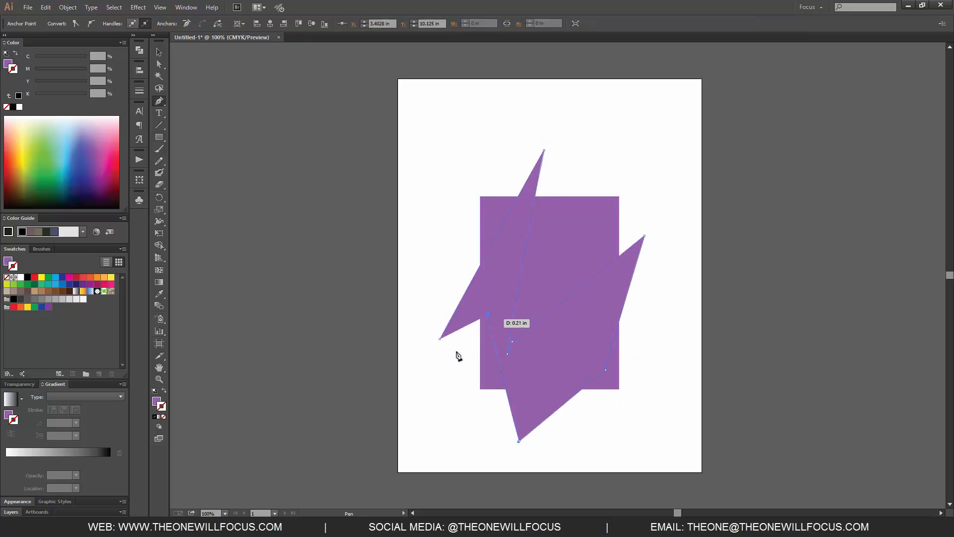
pyautogui.click(446, 356)
pyautogui.click(440, 339)
pyautogui.press('v')
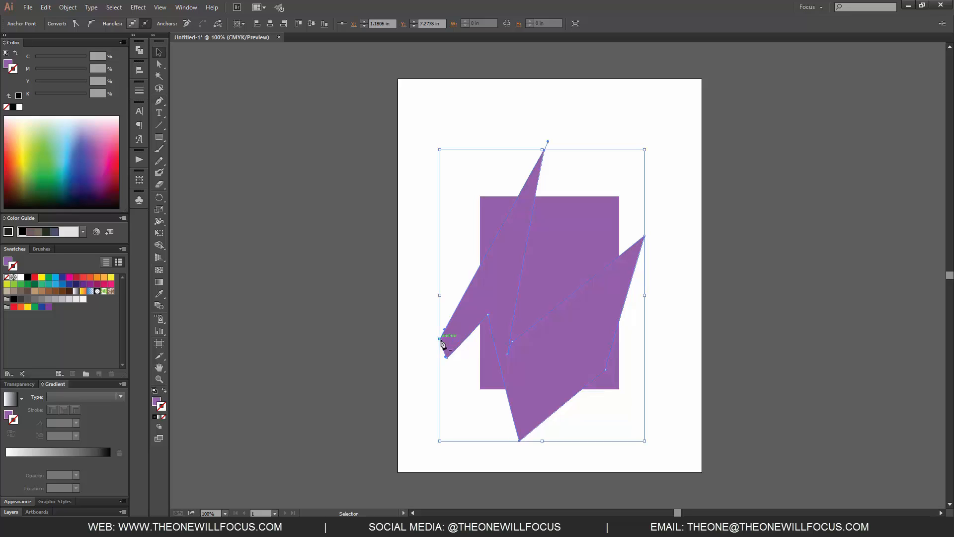
# Make a clipping mask with the zigzag shape on top masking the rectangle, and deselect the result
pyautogui.moveTo(394, 94); pyautogui.dragTo(780, 462)
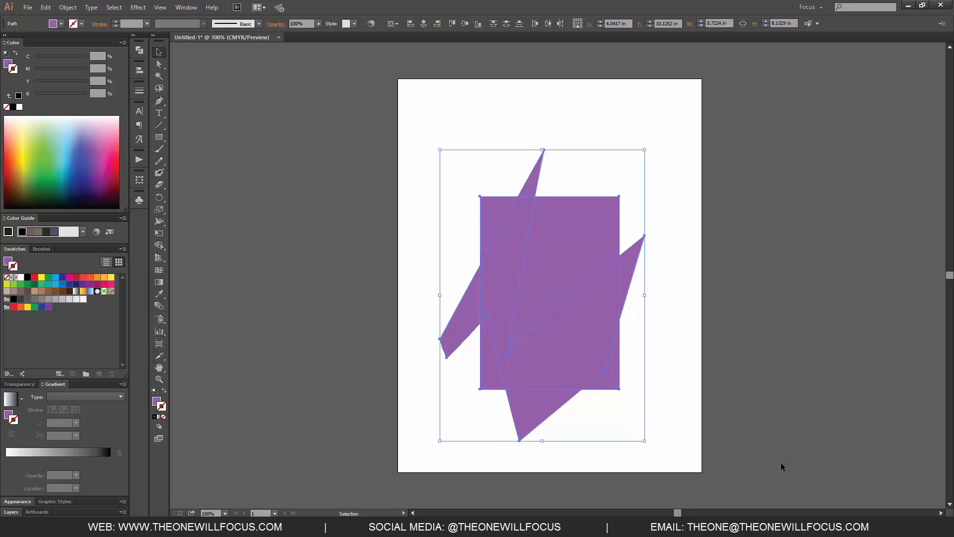
pyautogui.hotkey('ctrl', '7')
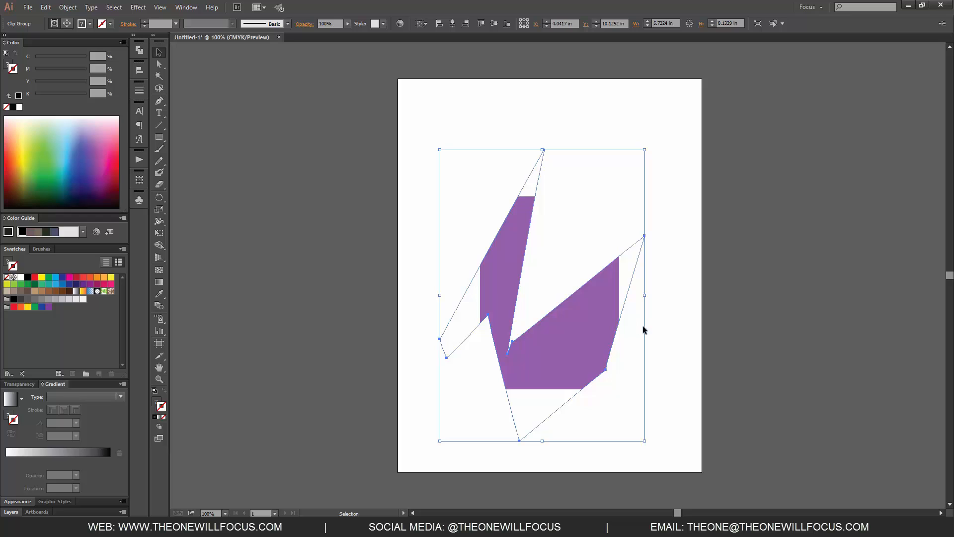
pyautogui.click(661, 336)
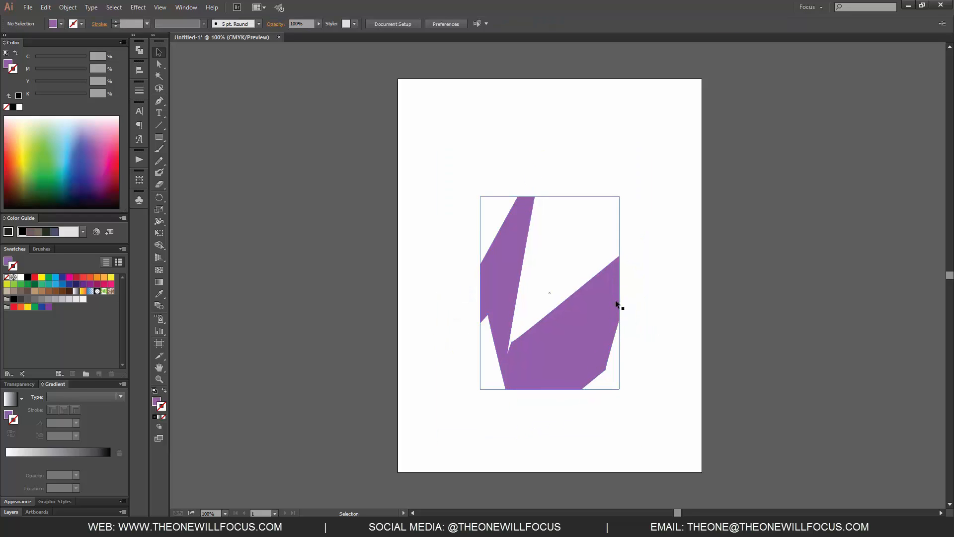